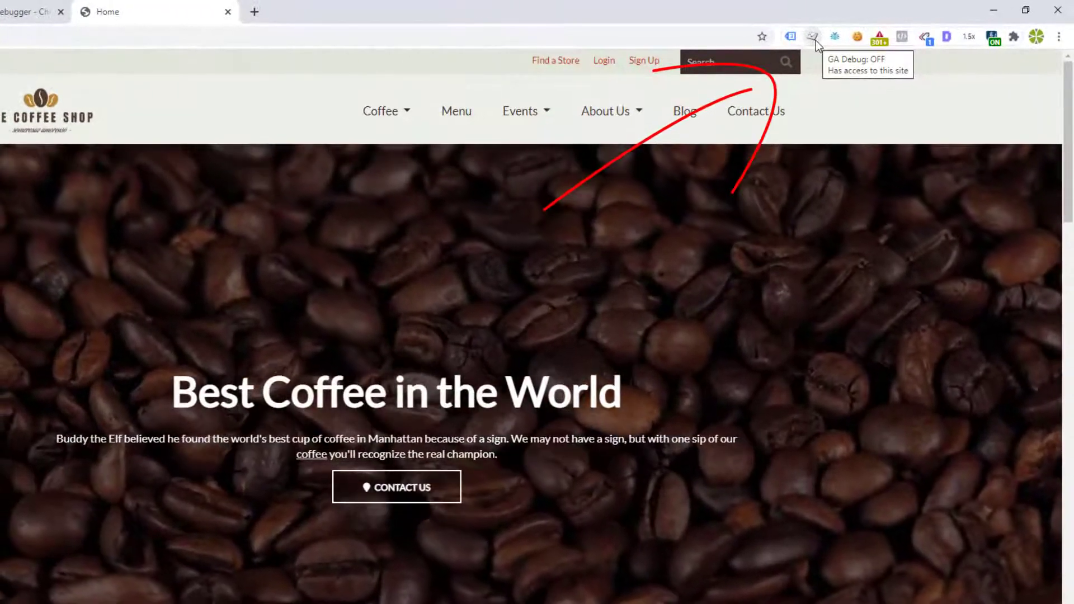
Step: Switch GA Debugger on, then visit the Coffee, Menu and Medium Coffee pages
left_click(849, 31)
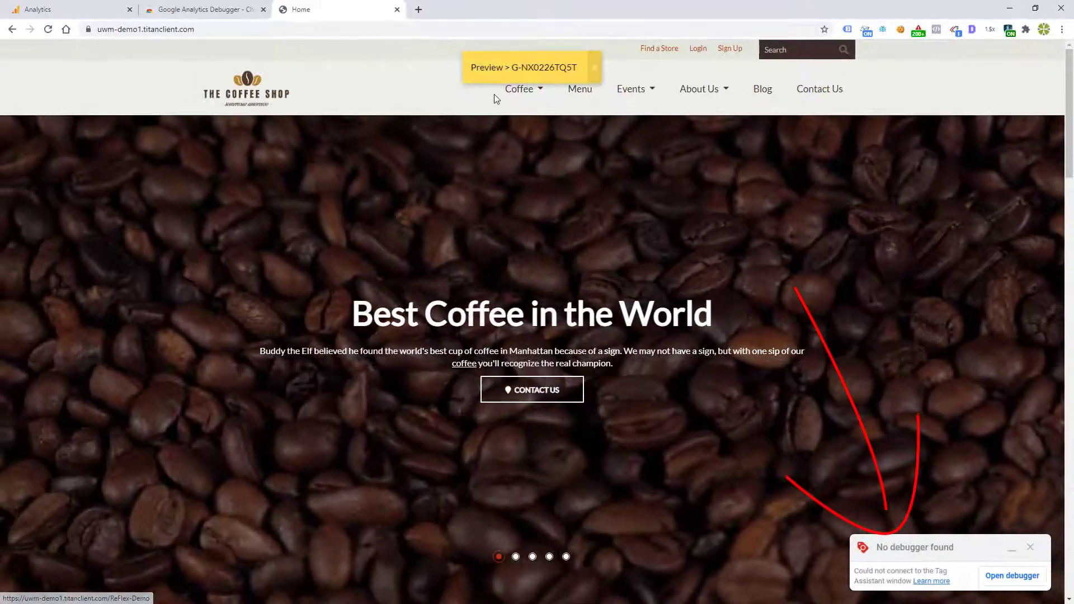
mouse_move(515, 100)
left_click(514, 153)
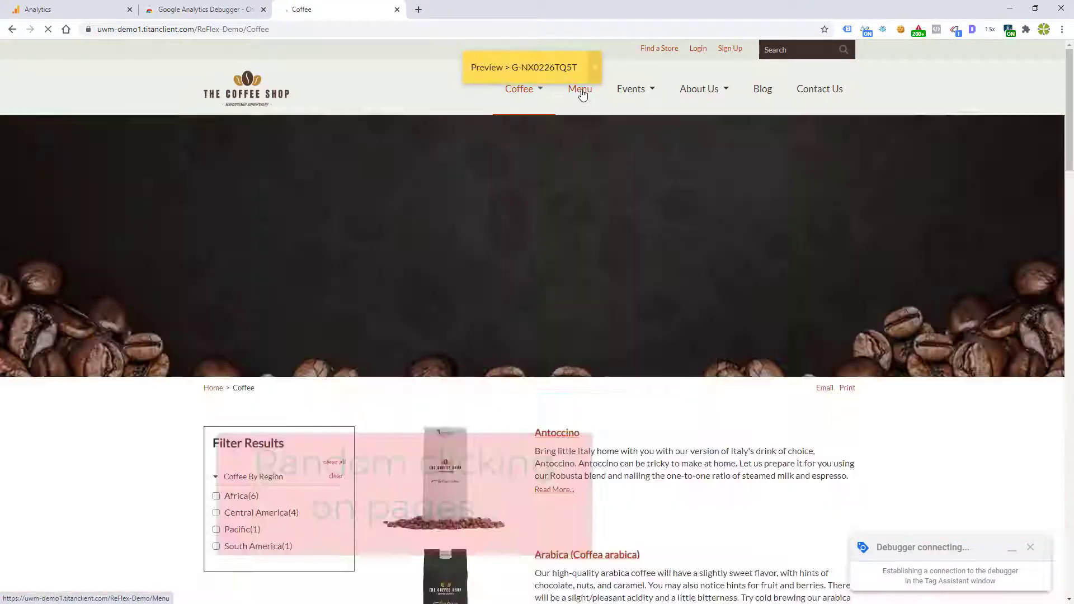
left_click(580, 89)
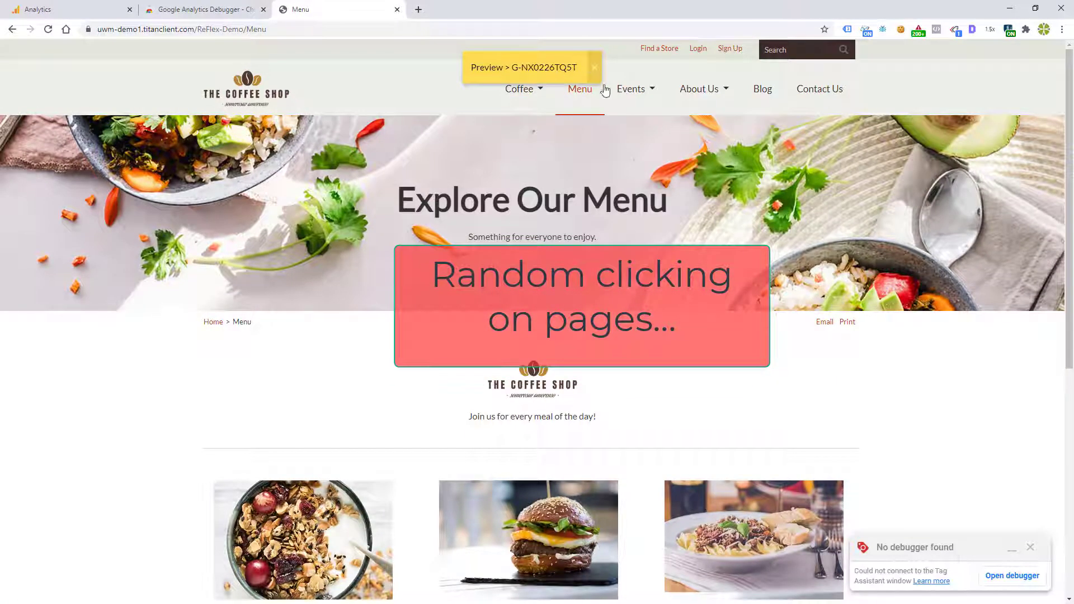
mouse_move(519, 90)
left_click(520, 255)
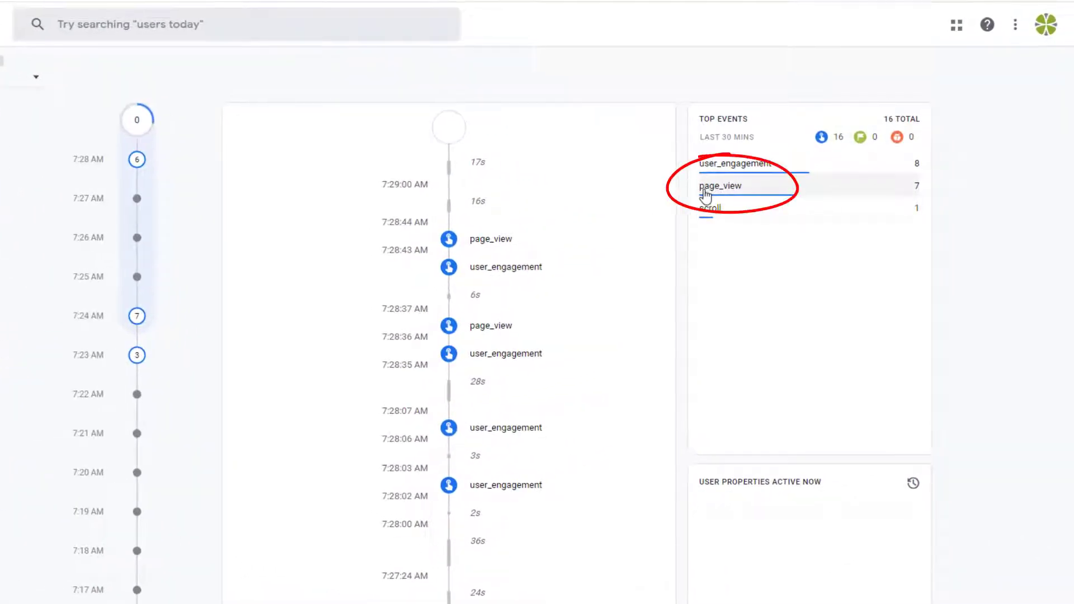
Step: Inspect the page_view events' page_title and debug_mode values in DebugView Top Events
left_click(708, 191)
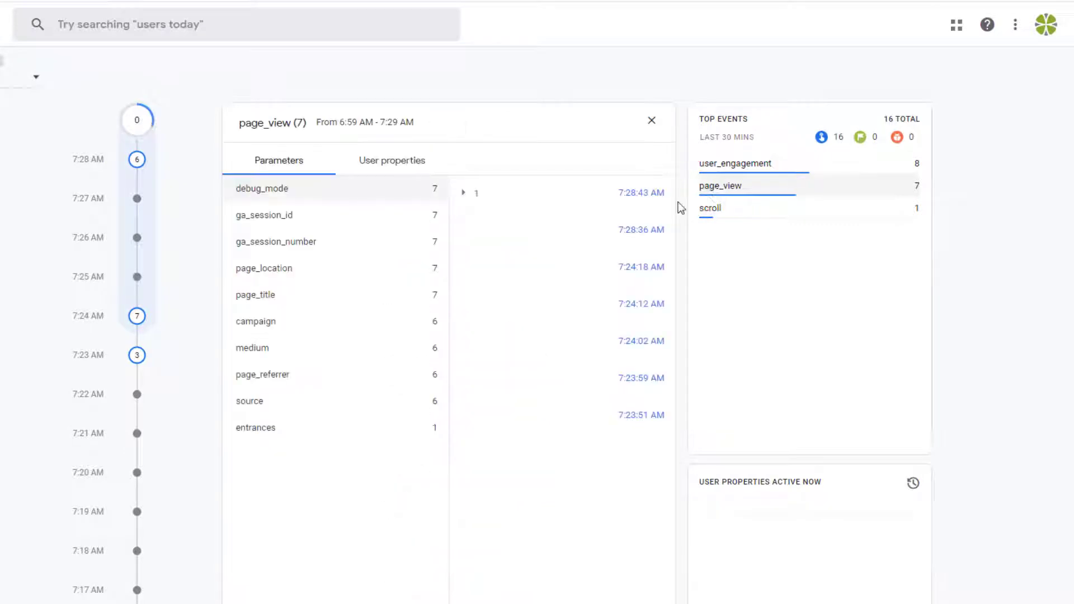
left_click(258, 302)
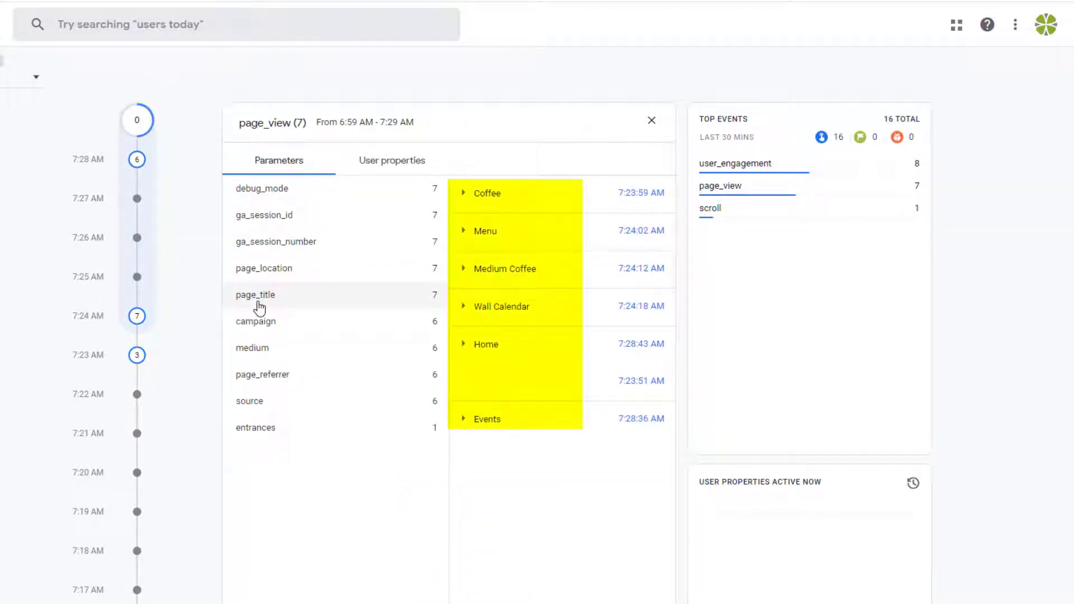
left_click(273, 197)
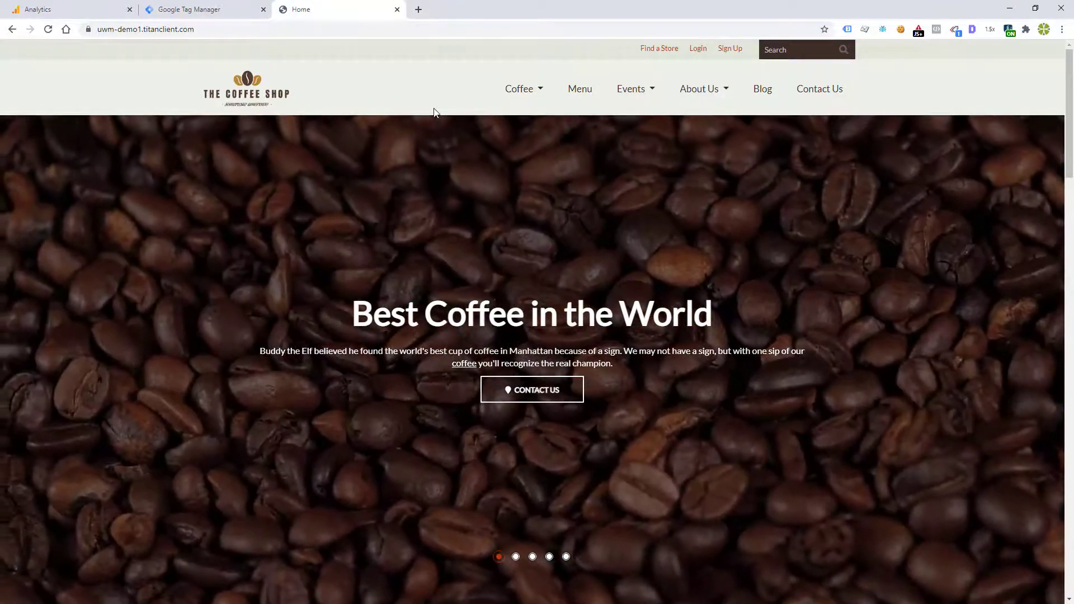
Step: Review the GA4 Configuration tag's debug_mode = true field, then close the tag
left_click(235, 10)
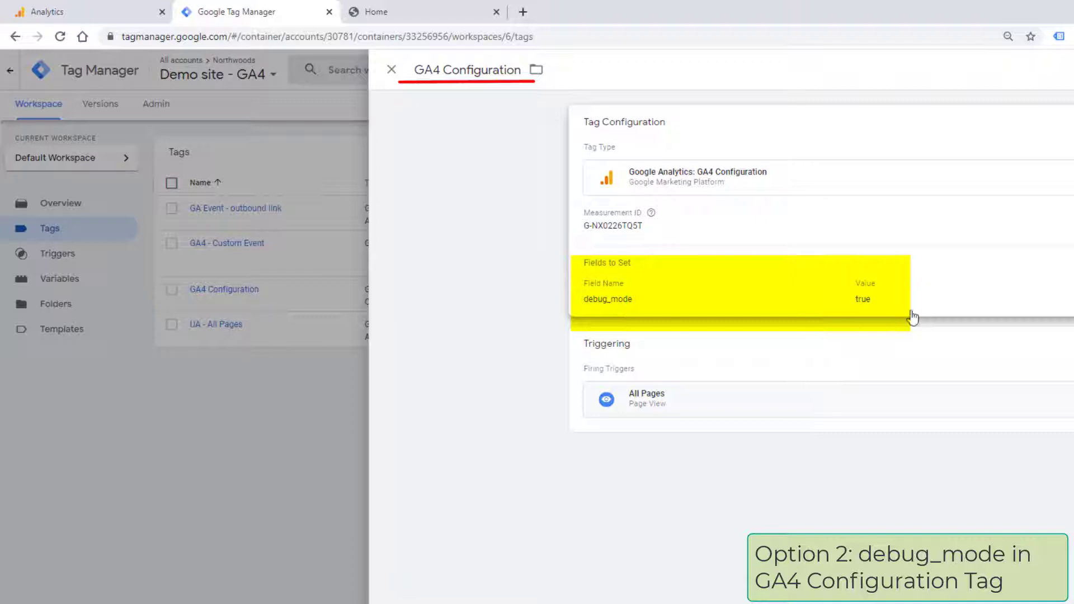
left_click(391, 70)
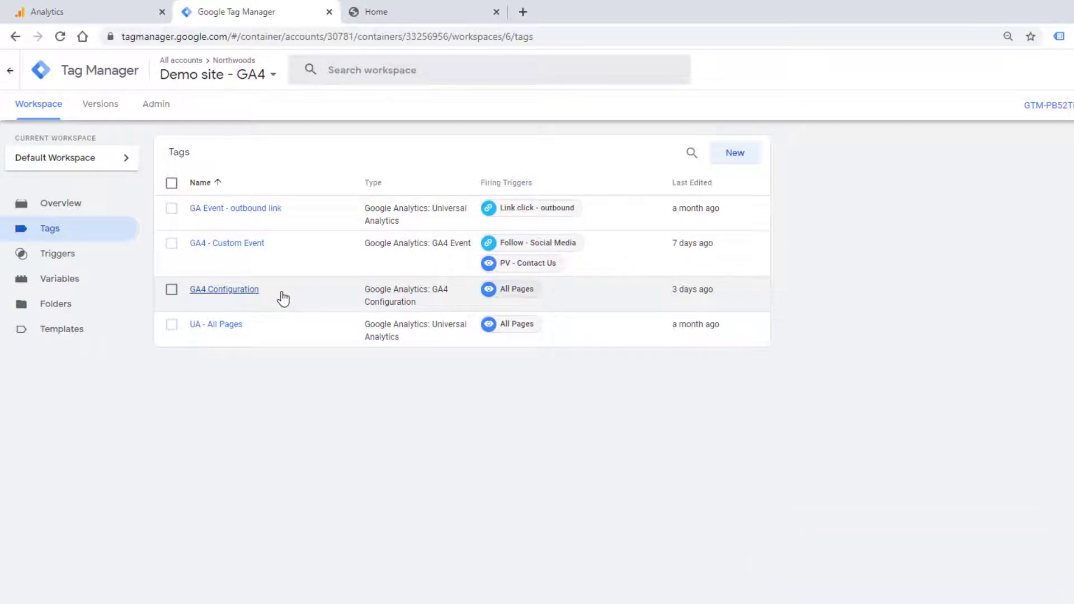
Step: Browse the Menu, Events, Coffee and Light Coffee pages, ending back on the home page
left_click(429, 12)
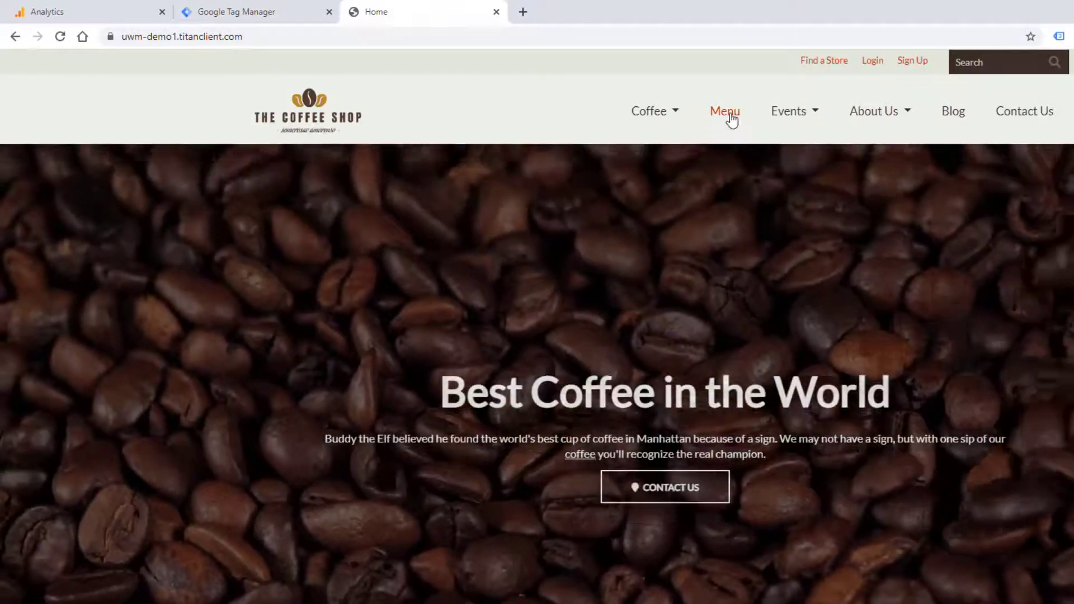
left_click(730, 114)
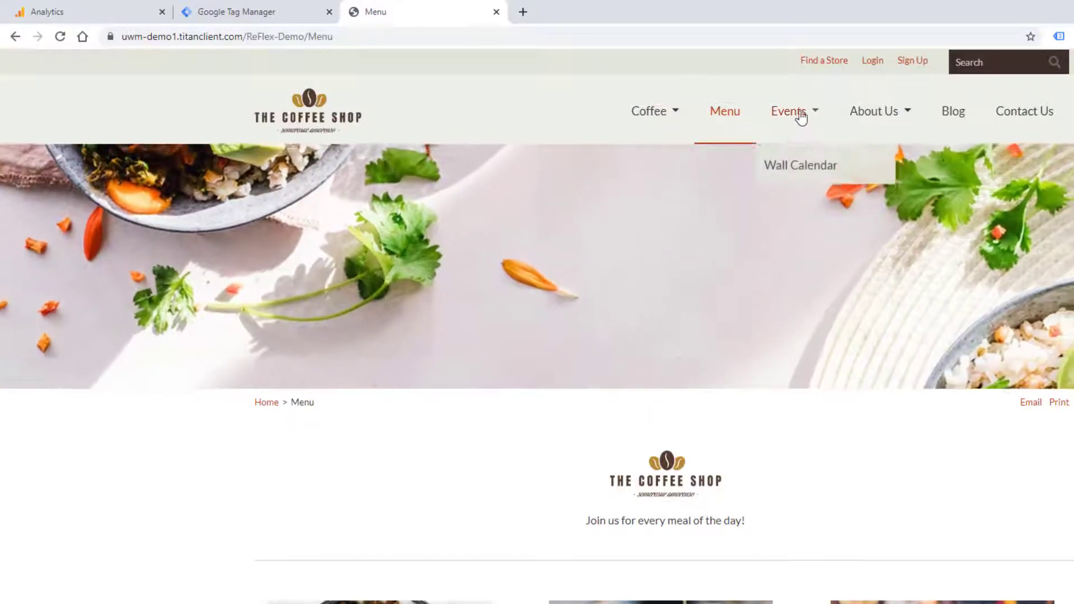
left_click(789, 113)
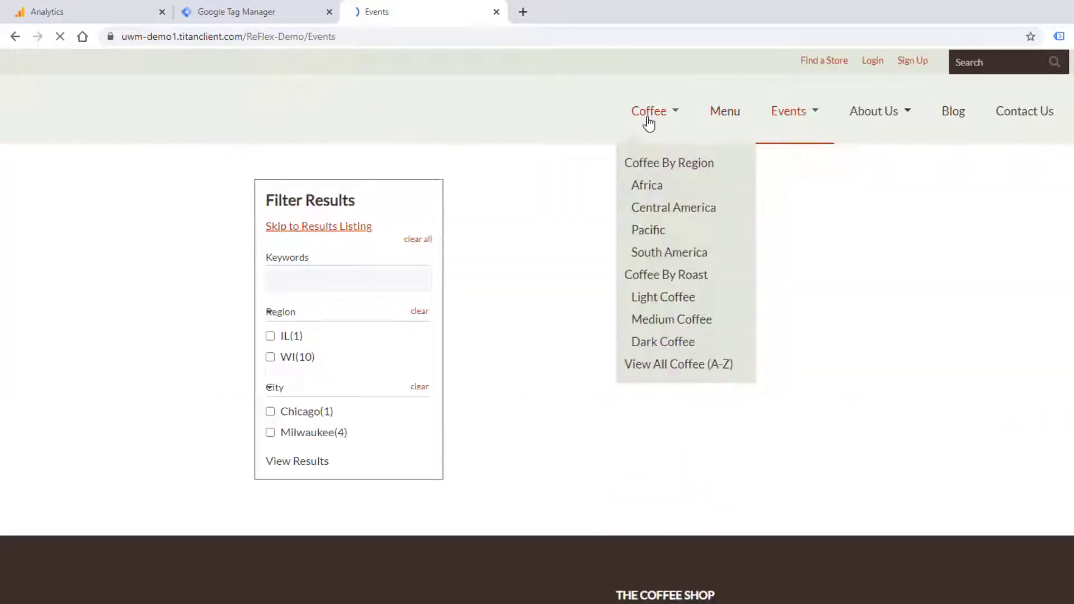
left_click(648, 114)
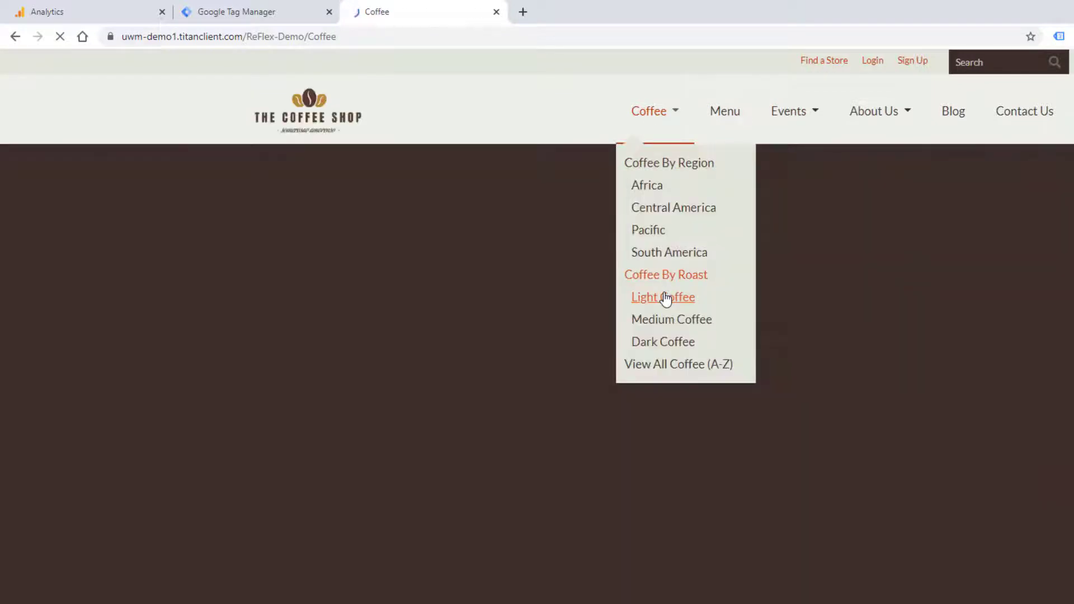
left_click(665, 298)
left_click(307, 104)
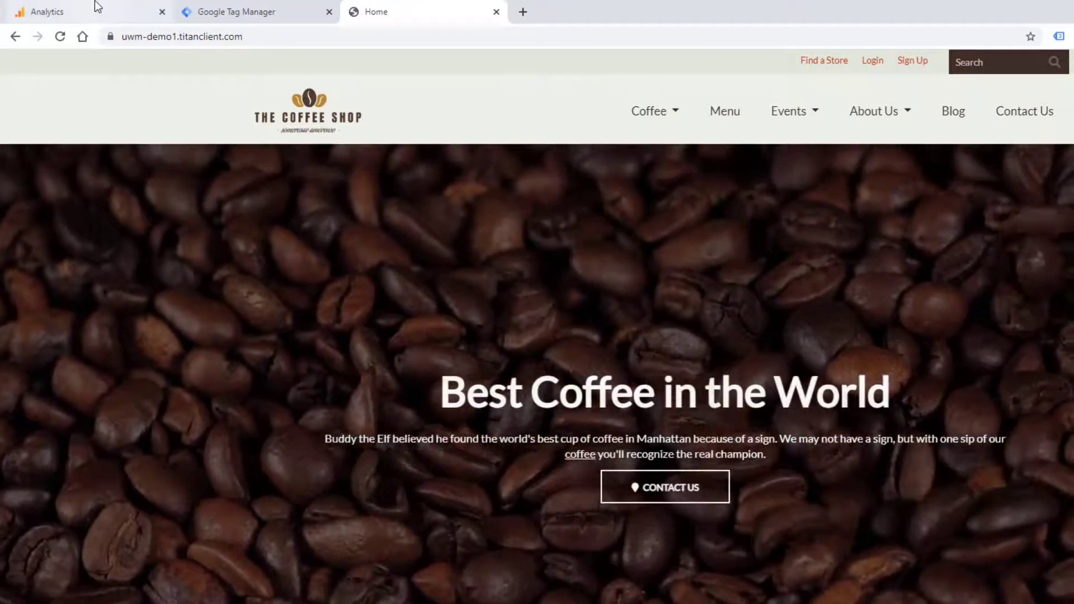
Step: Confirm the new page_view and user_engagement events show debug_mode 1 in DebugView
left_click(103, 9)
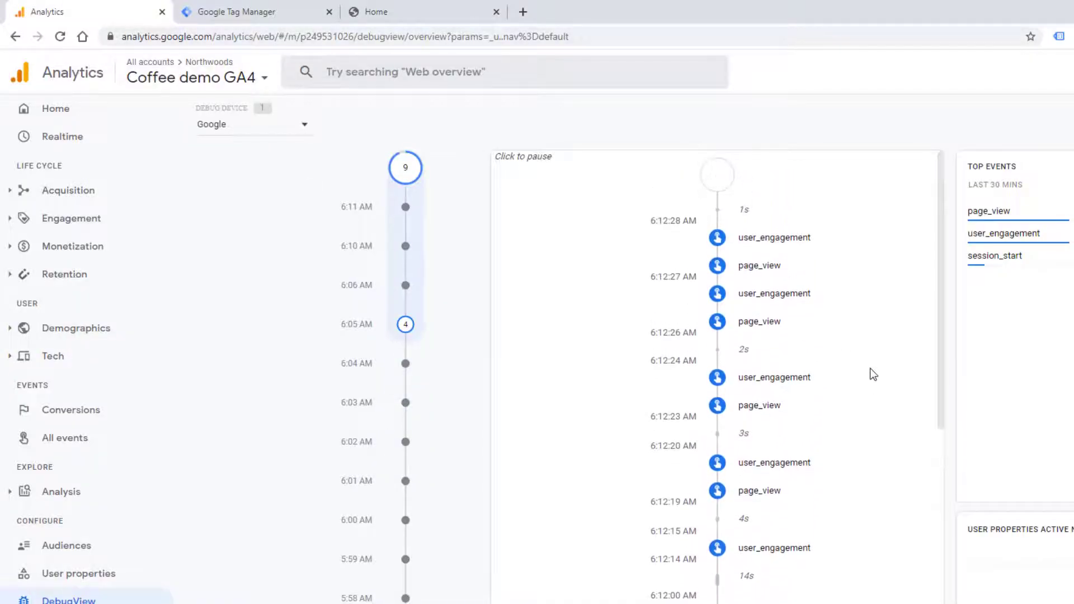
left_click(757, 413)
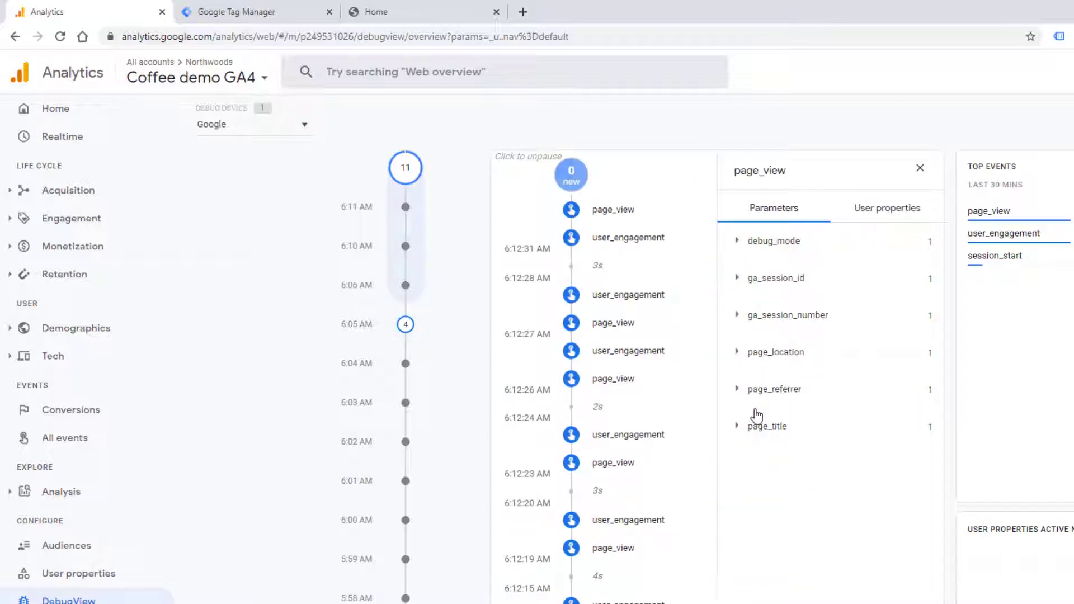
left_click(749, 280)
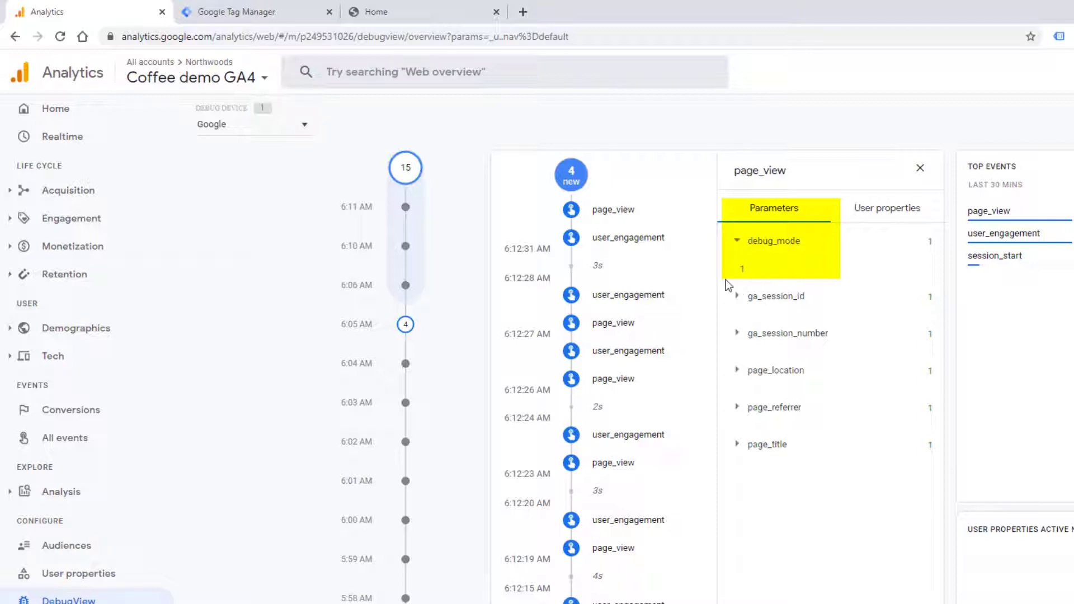
left_click(618, 239)
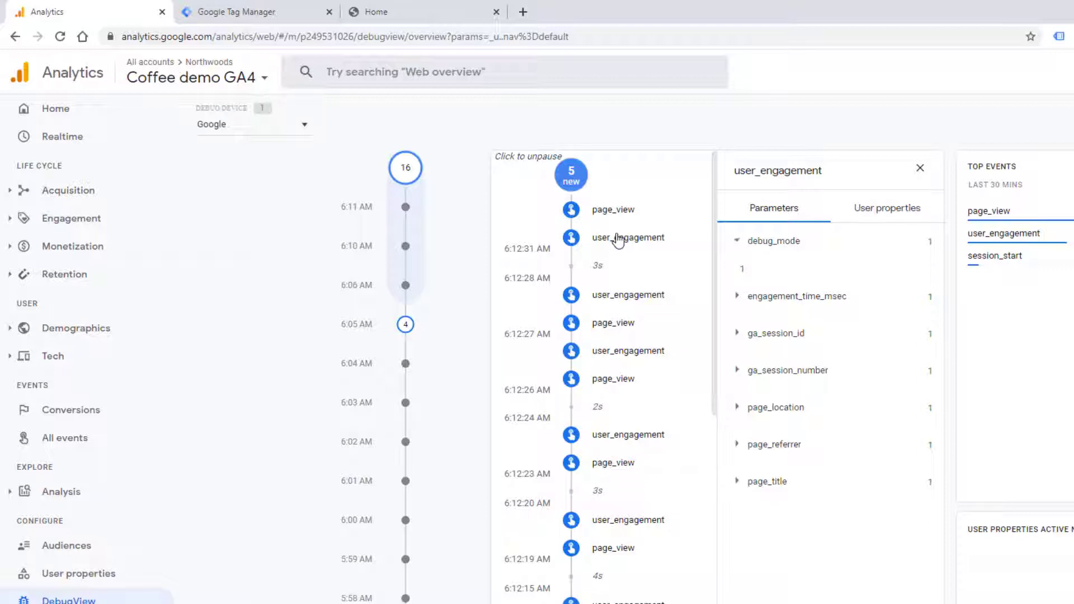
left_click(252, 11)
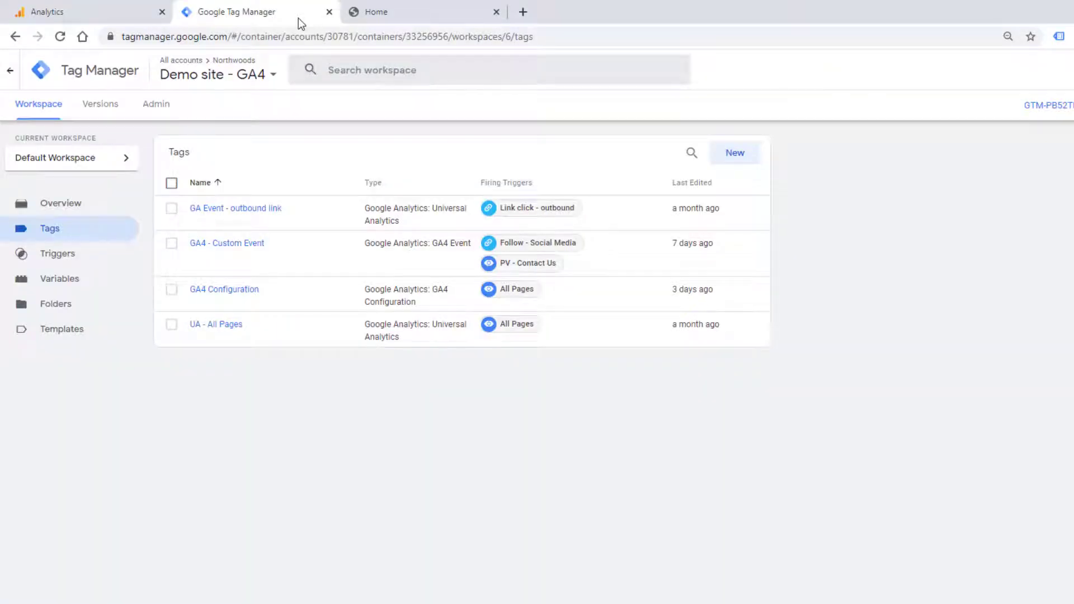
Step: Review the GA4 - Custom Event tag, then fire a Social Media event via the footer Facebook link
left_click(249, 252)
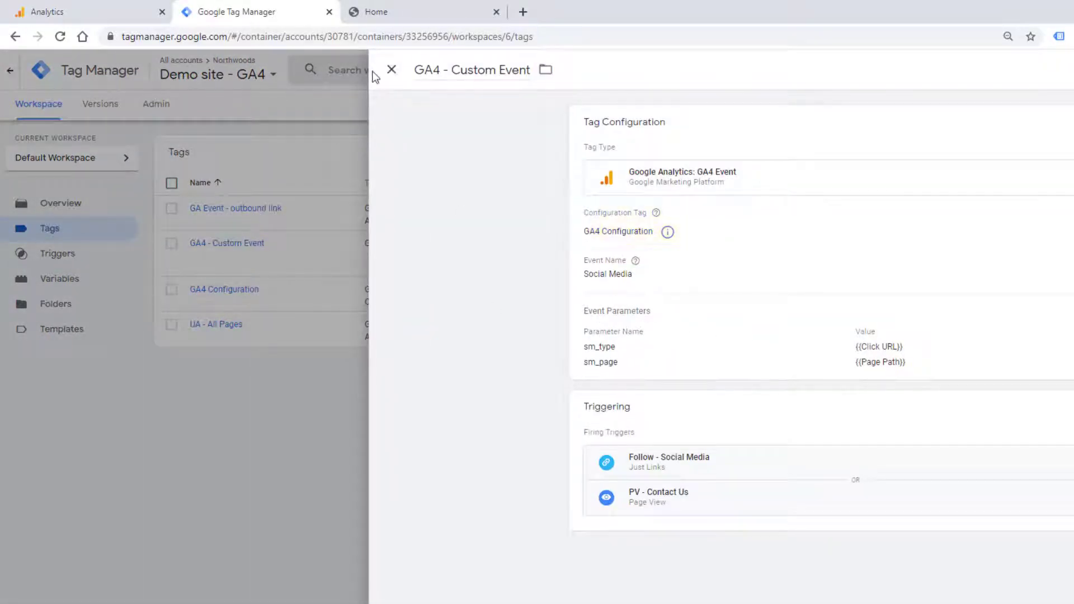
left_click(392, 71)
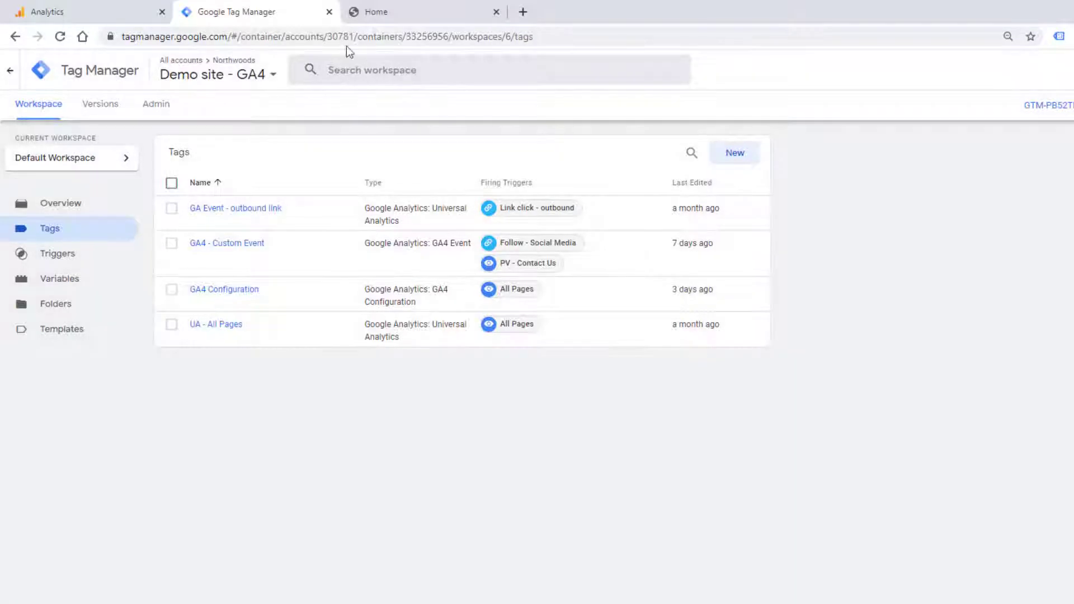
left_click(404, 11)
scroll(471, 302, "down", 20)
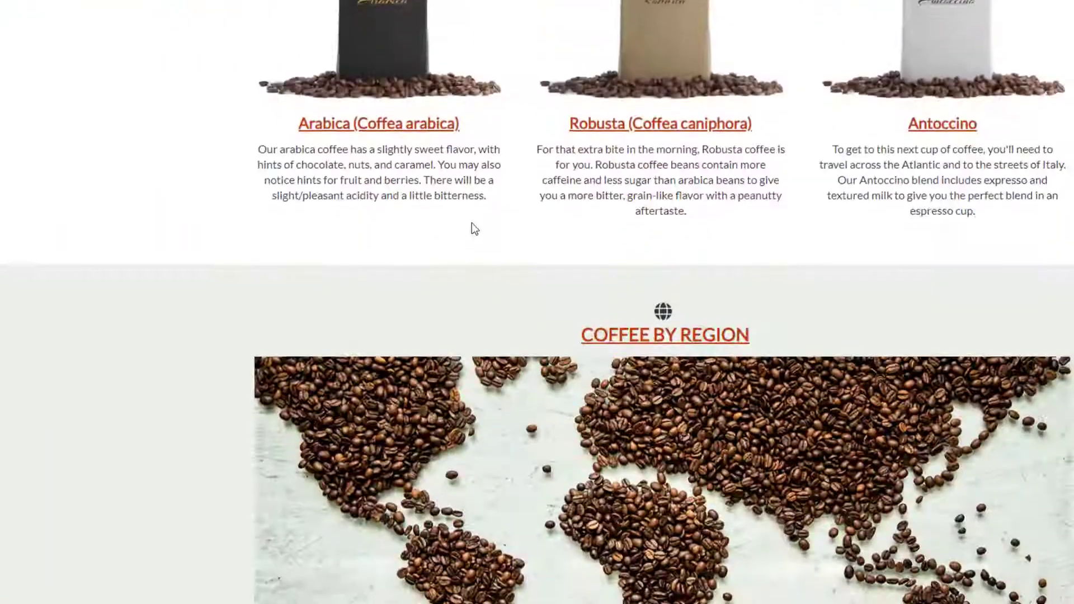
scroll(472, 223, "down", 10)
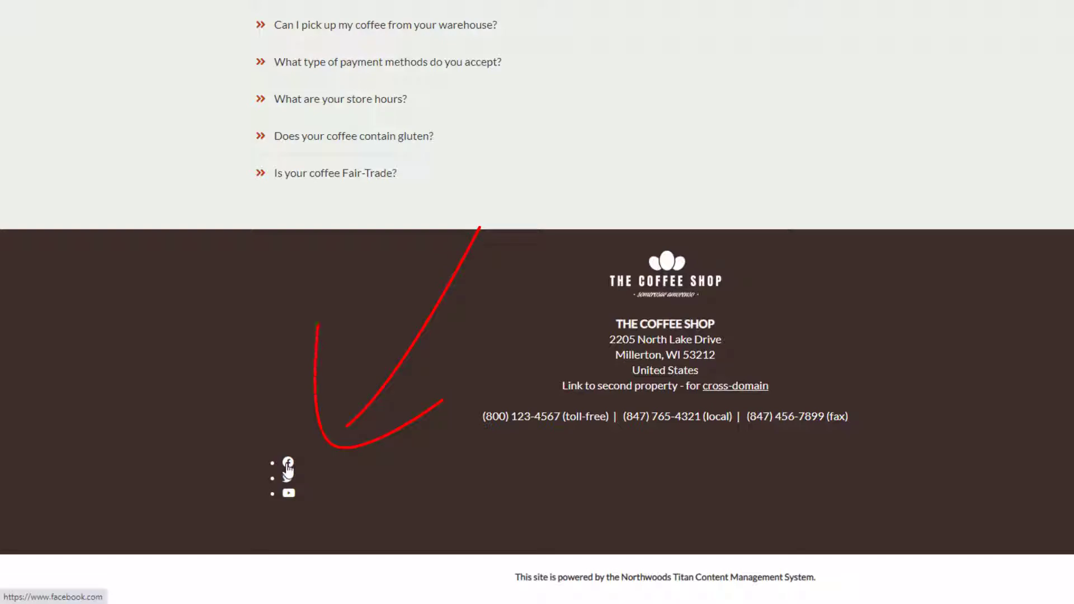
left_click(288, 465)
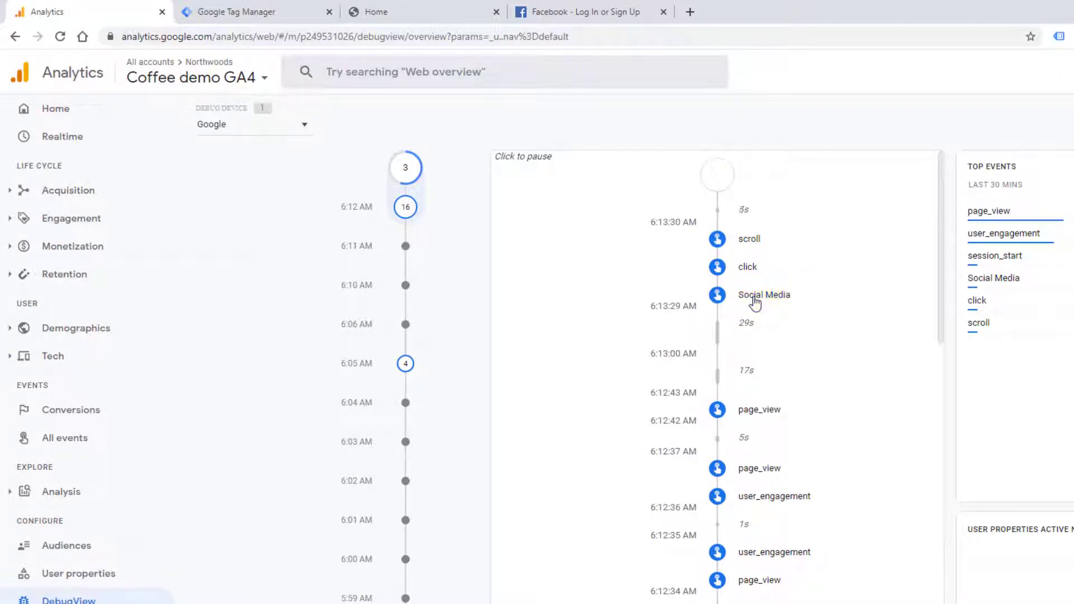
Step: Open the Social Media event in DebugView and confirm debug_mode is 1
left_click(755, 303)
left_click(737, 242)
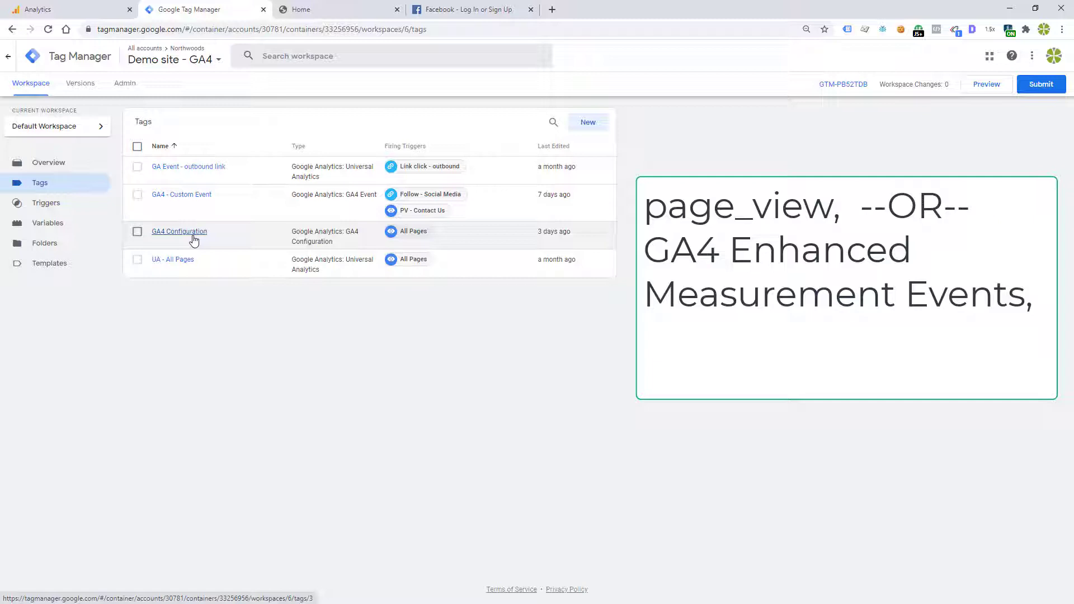
Step: Review the GA4 - Custom Event tag's configuration, then return to DebugView
left_click(199, 198)
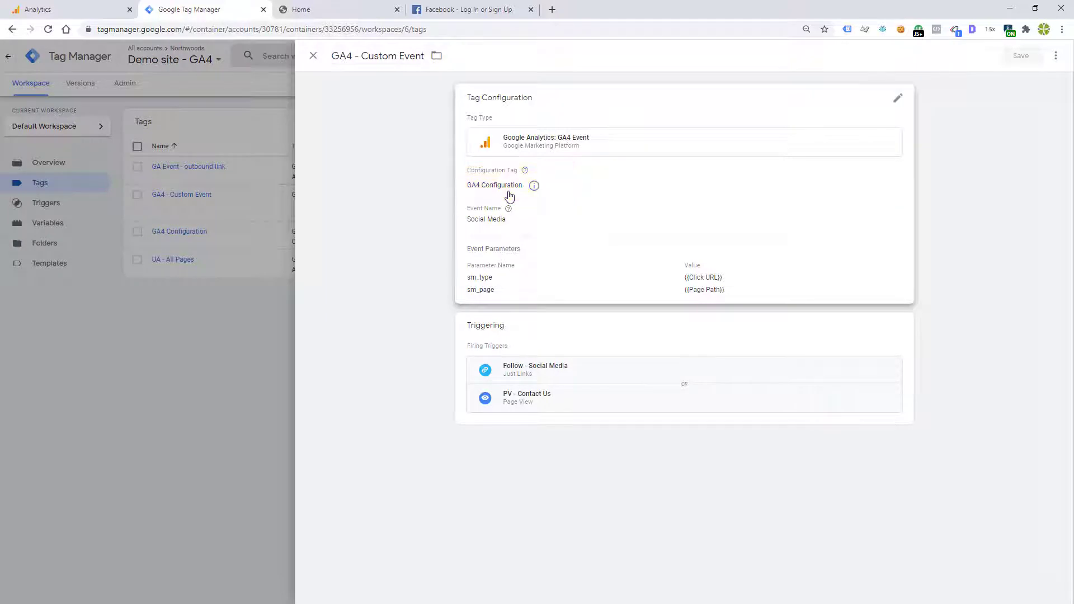
left_click(56, 10)
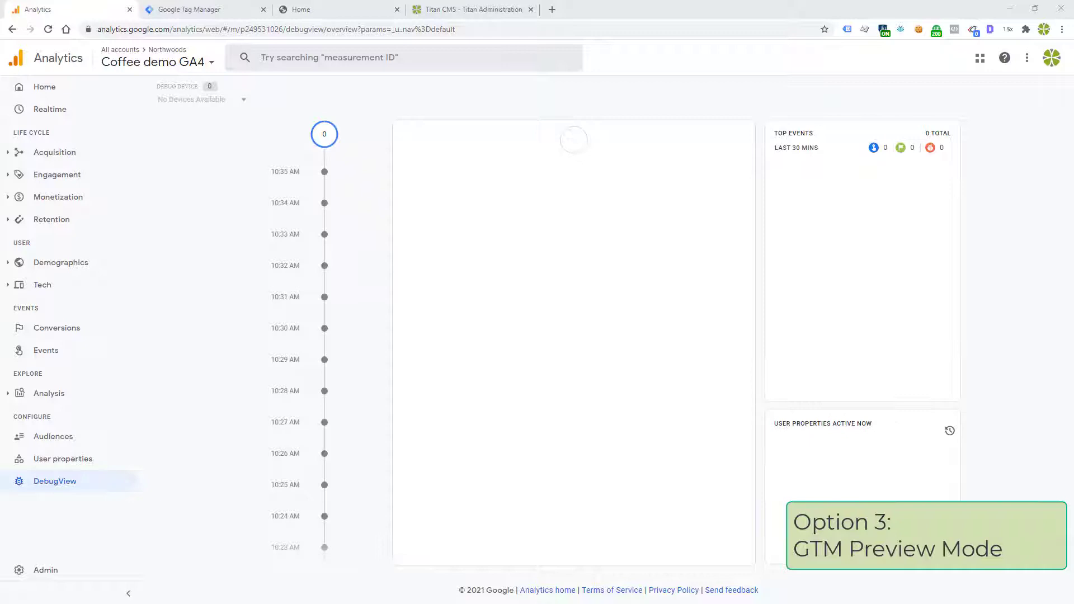
Step: Start a Tag Manager Preview session on the coffee site
left_click(229, 11)
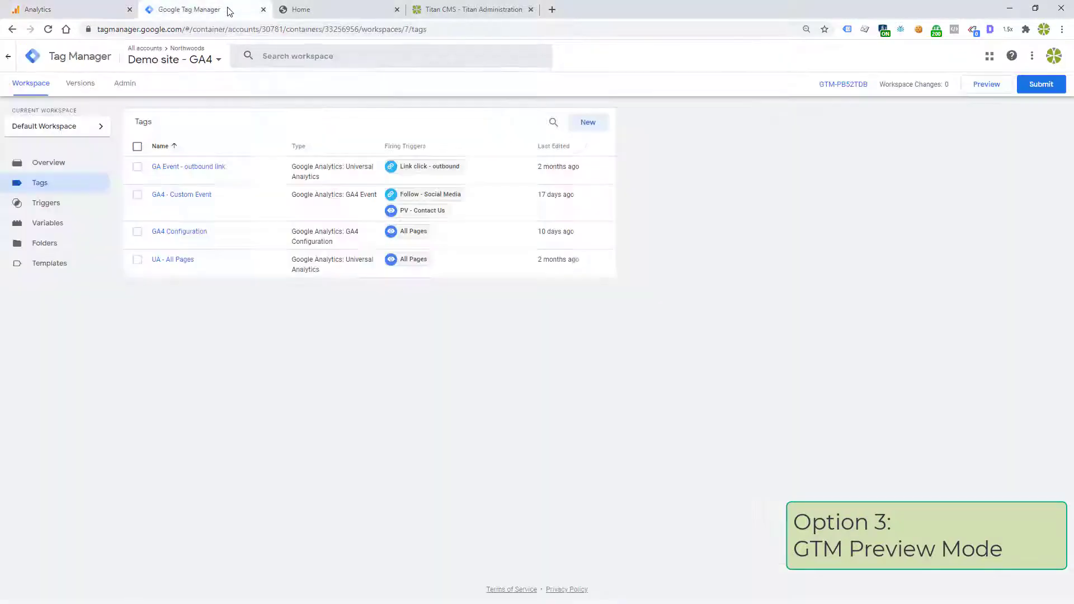
left_click(987, 87)
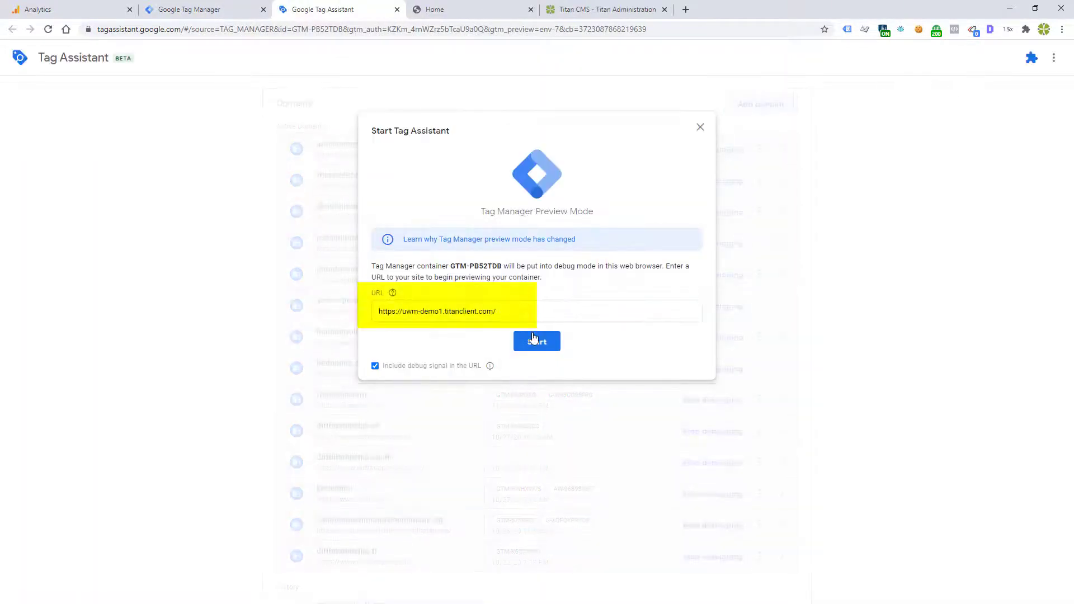
left_click(535, 343)
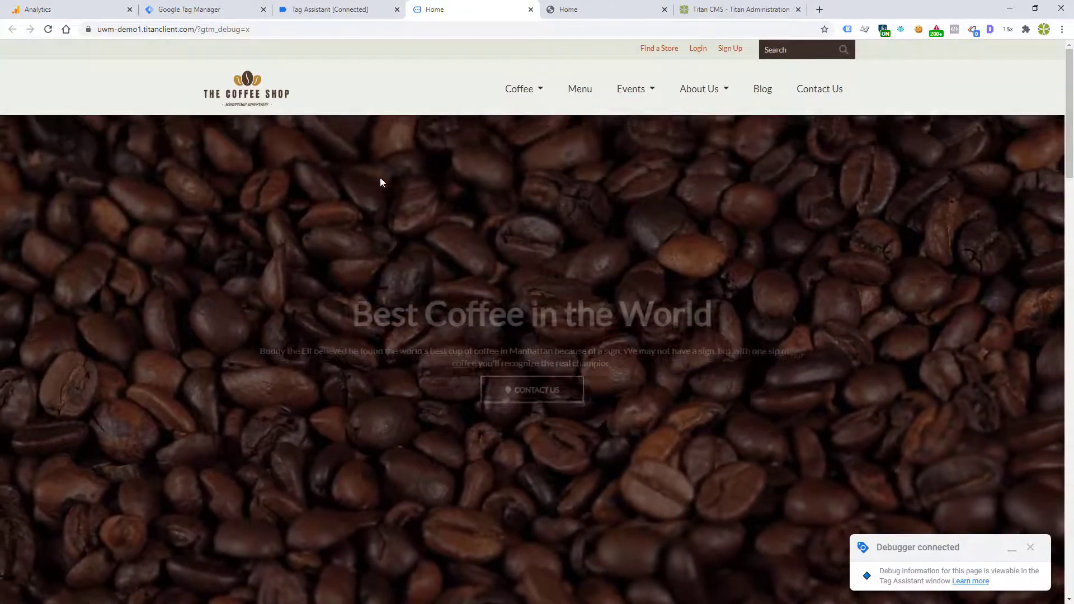
Step: Browse the Menu, Careers, Blog pages and a blog post, return home, then check DebugView
mouse_move(529, 88)
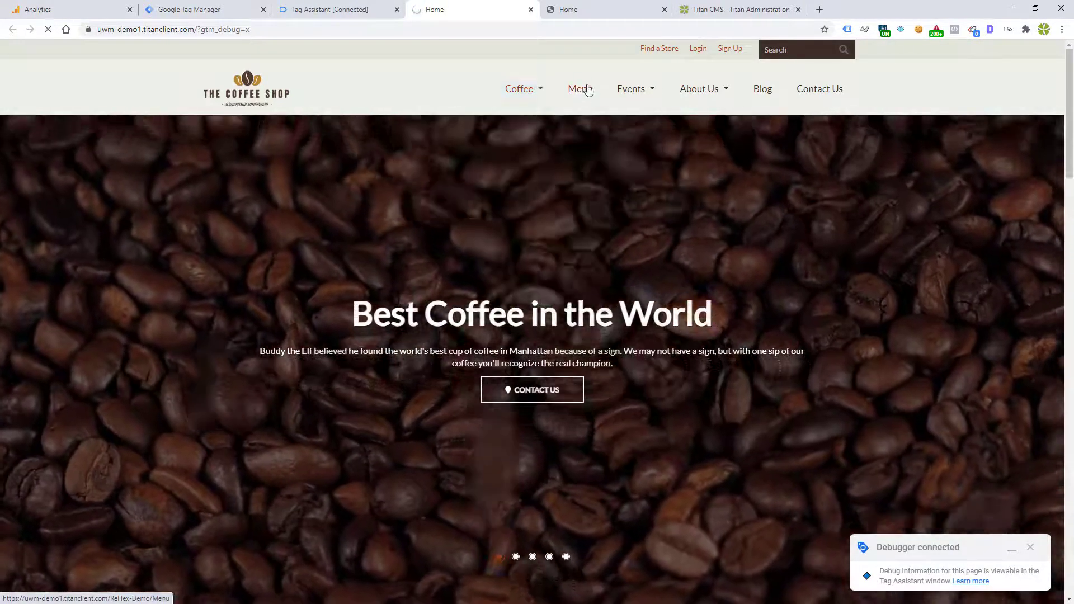
left_click(582, 89)
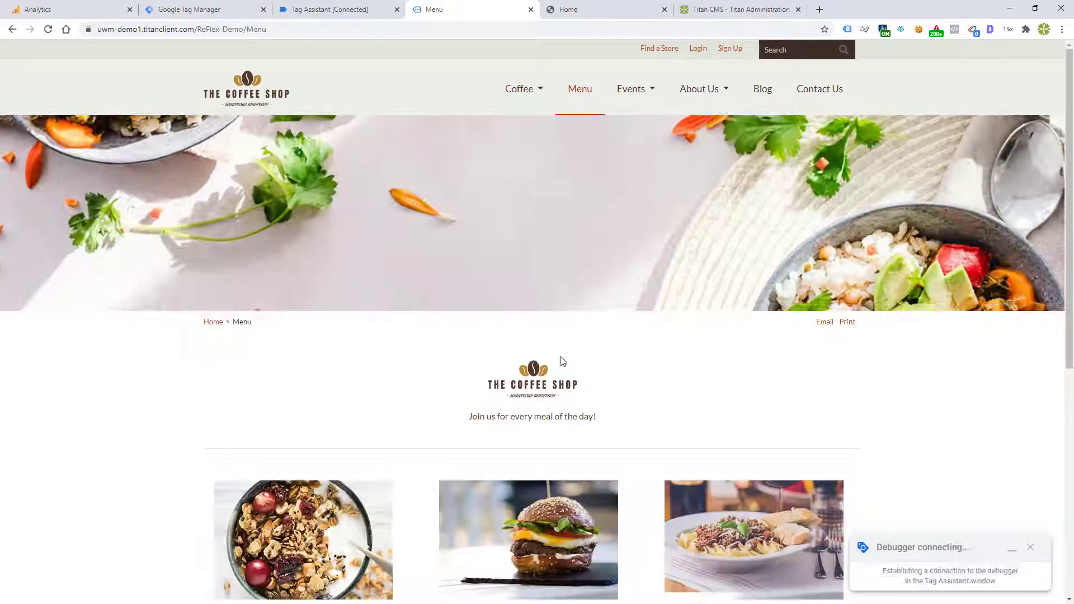
mouse_move(524, 88)
left_click(514, 239)
mouse_move(704, 88)
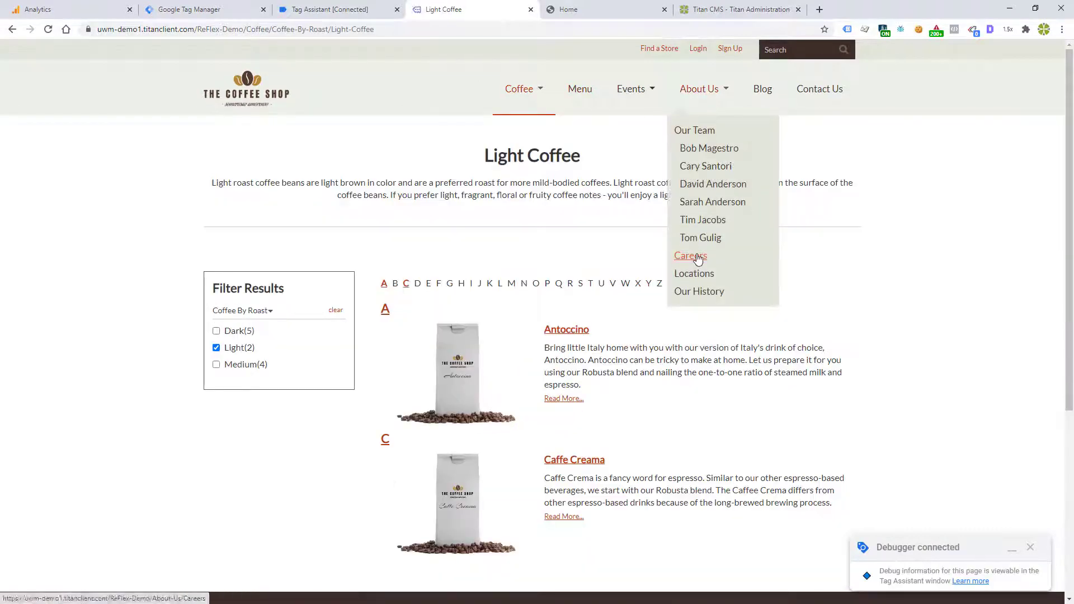
left_click(698, 256)
left_click(763, 96)
left_click(271, 472)
left_click(246, 88)
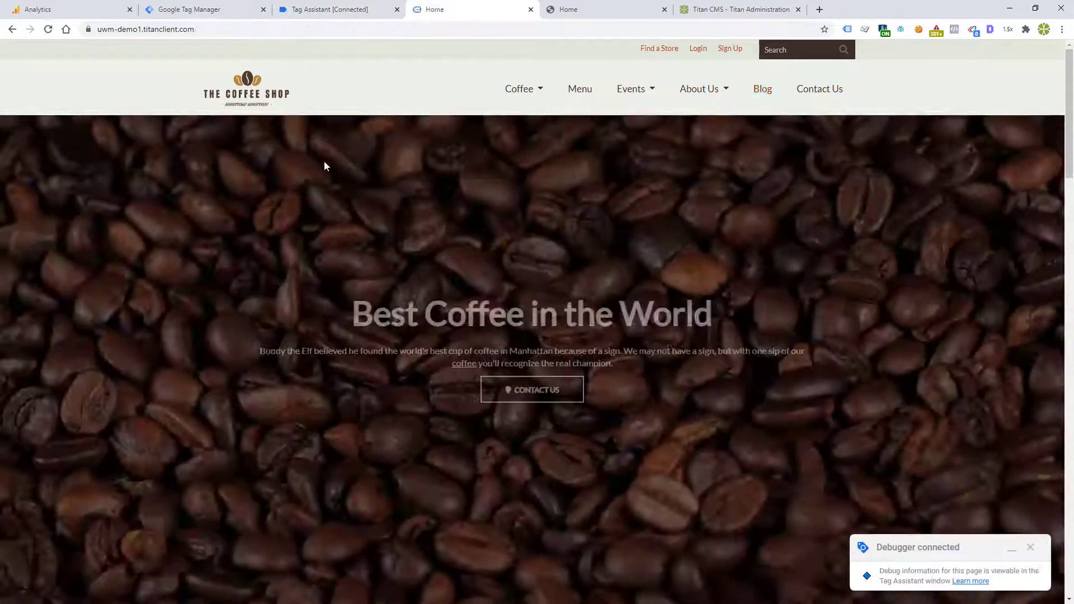
scroll(324, 162, "down", 5)
left_click(73, 9)
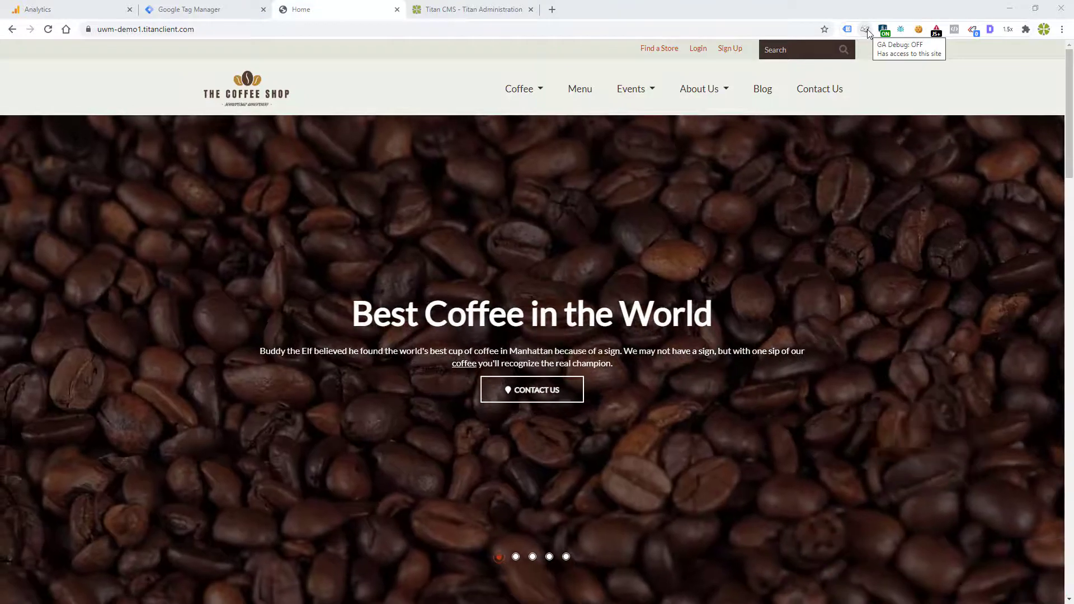
Step: Switch the GA Debugger extension on for the coffee site and reload the home page
left_click(866, 30)
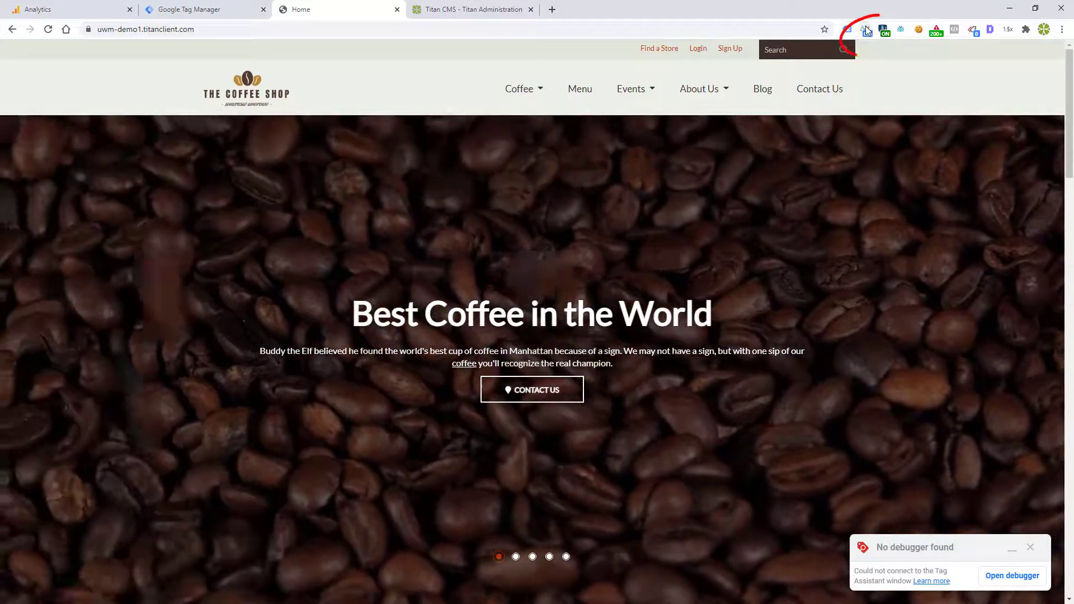
left_click(865, 26)
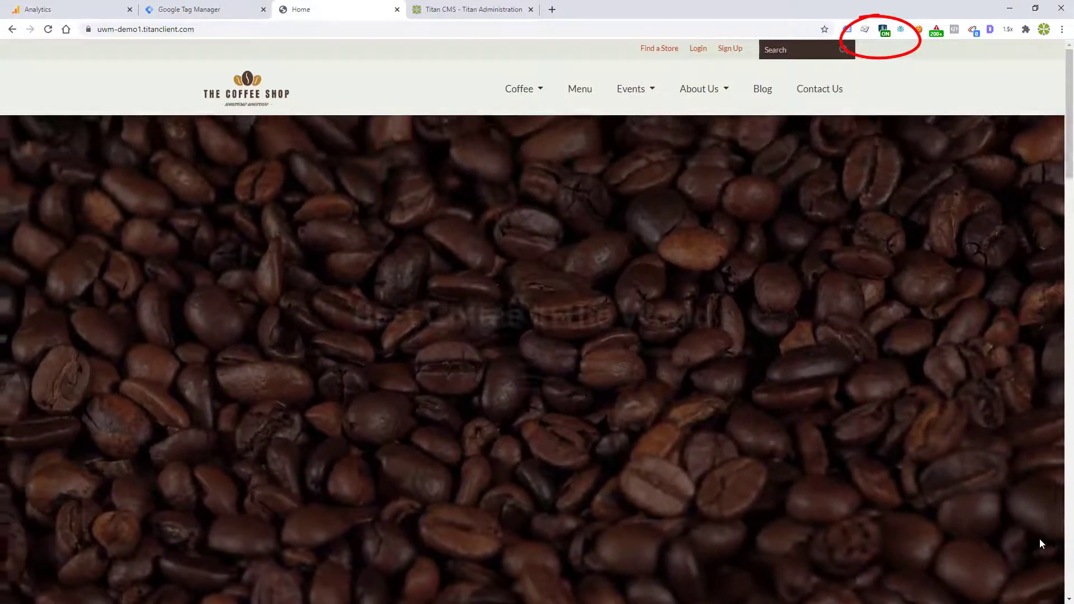
Step: Switch to the Tag Manager tab to reconnect Preview for the Coffee Shop site
left_click(241, 17)
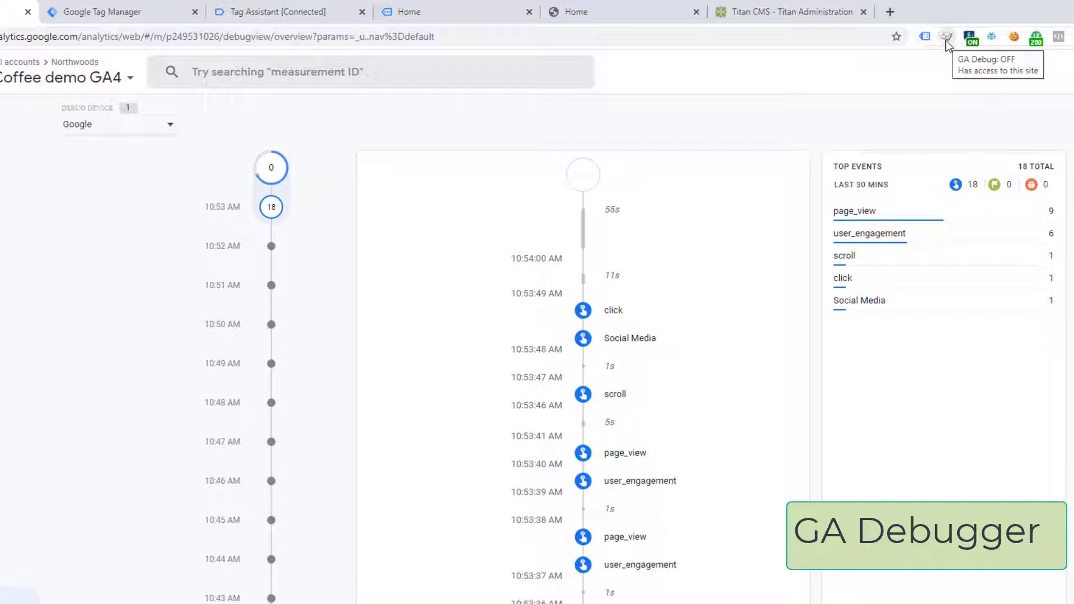
Step: In the GA4 Configuration tag, add a Fields to Set row: debug_mode with value true
left_click(152, 17)
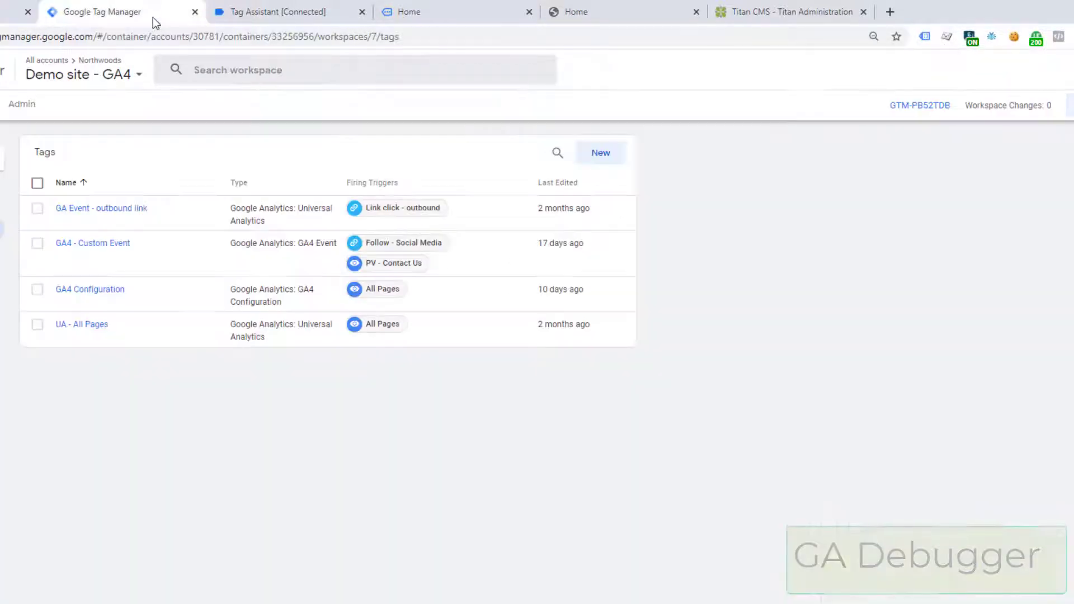
left_click(89, 295)
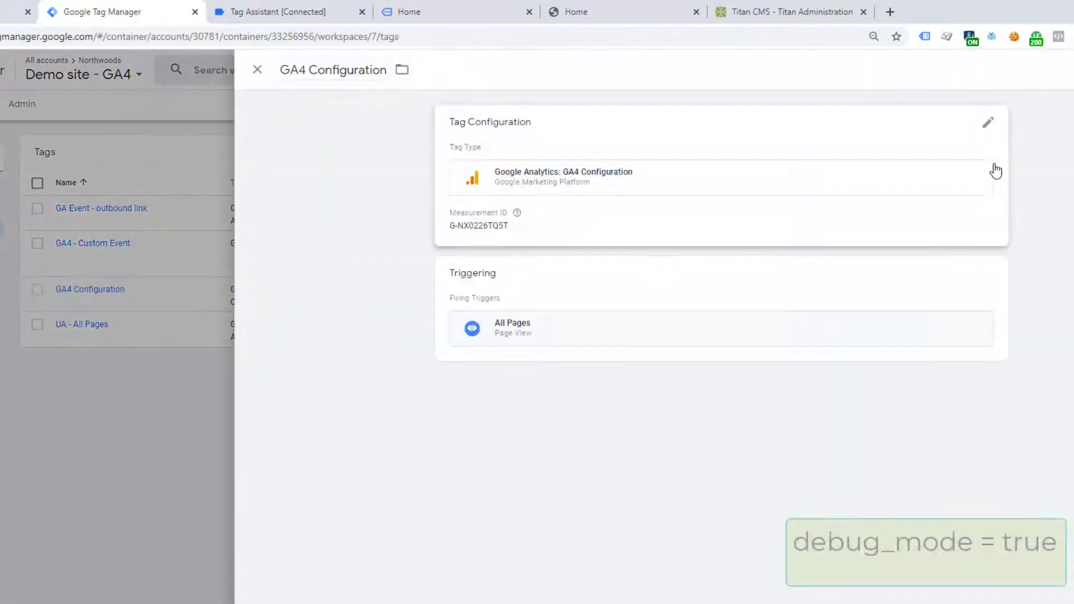
left_click(473, 321)
left_click(498, 362)
type("debug_mode")
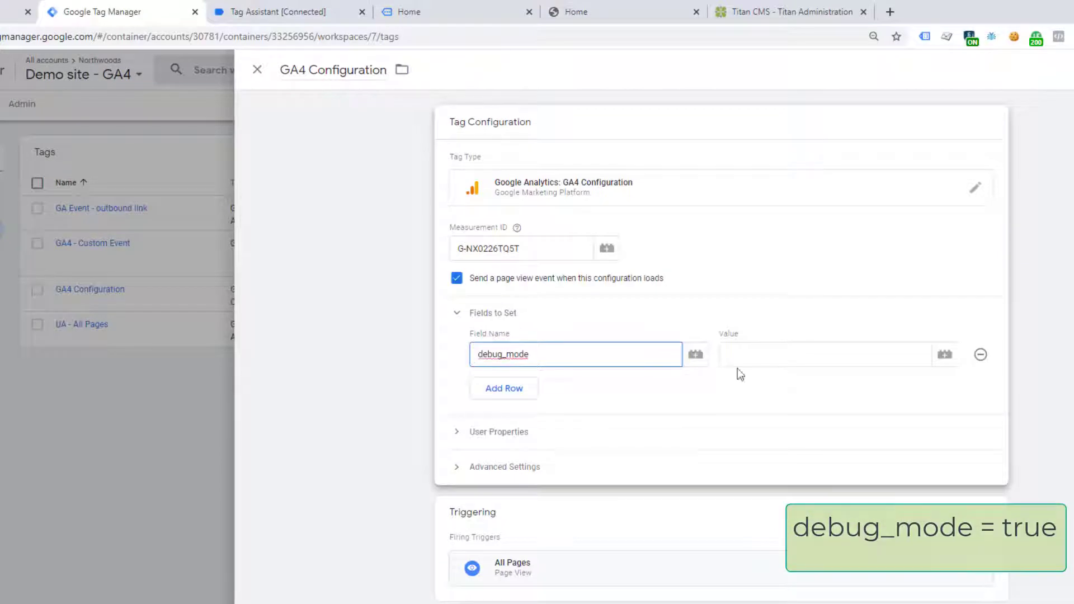
left_click(752, 356)
type("true")
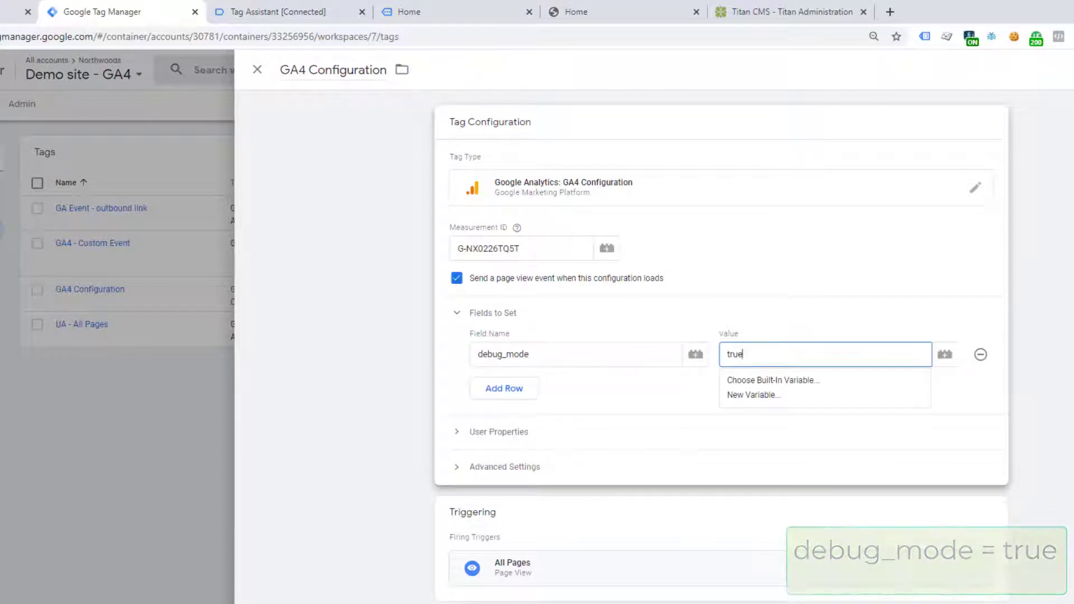